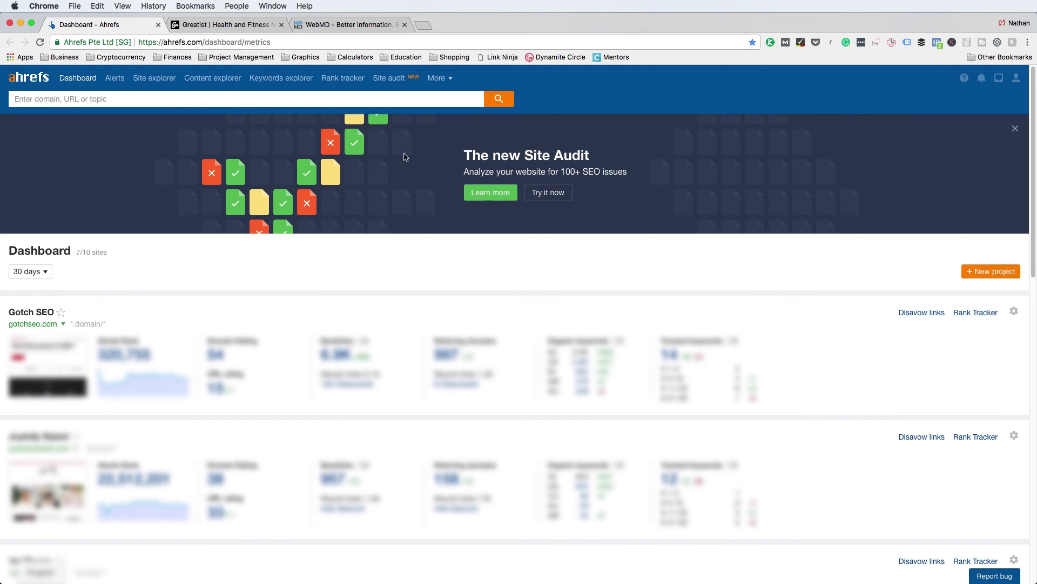
pyautogui.click(162, 81)
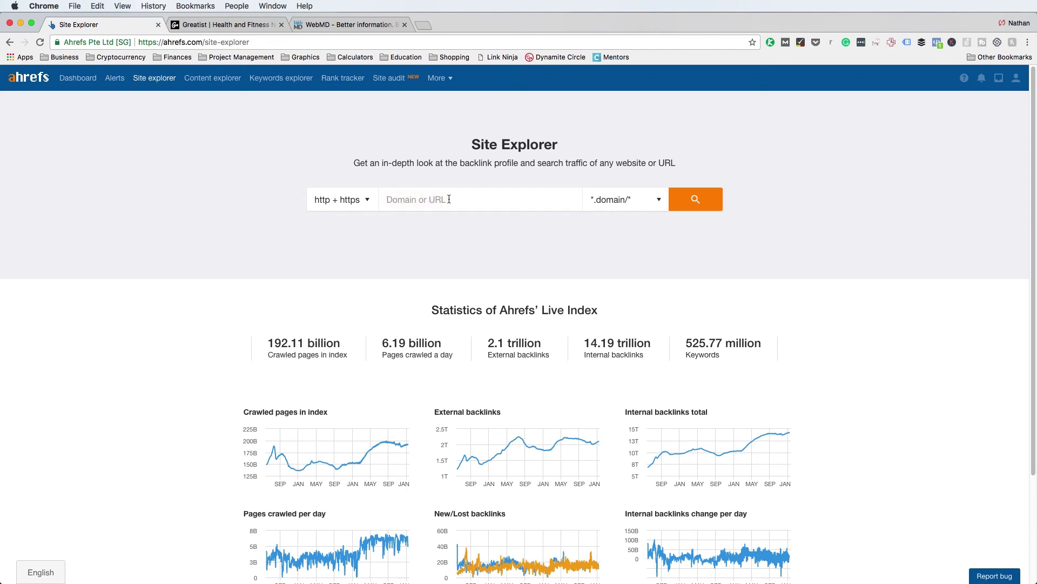
pyautogui.write('https://greatist.com/')
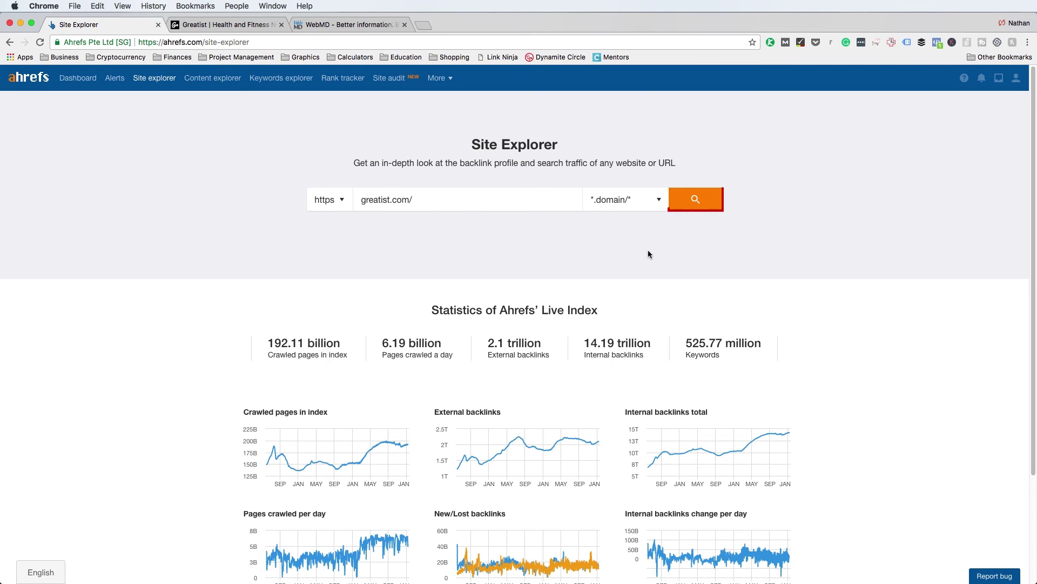
pyautogui.click(699, 205)
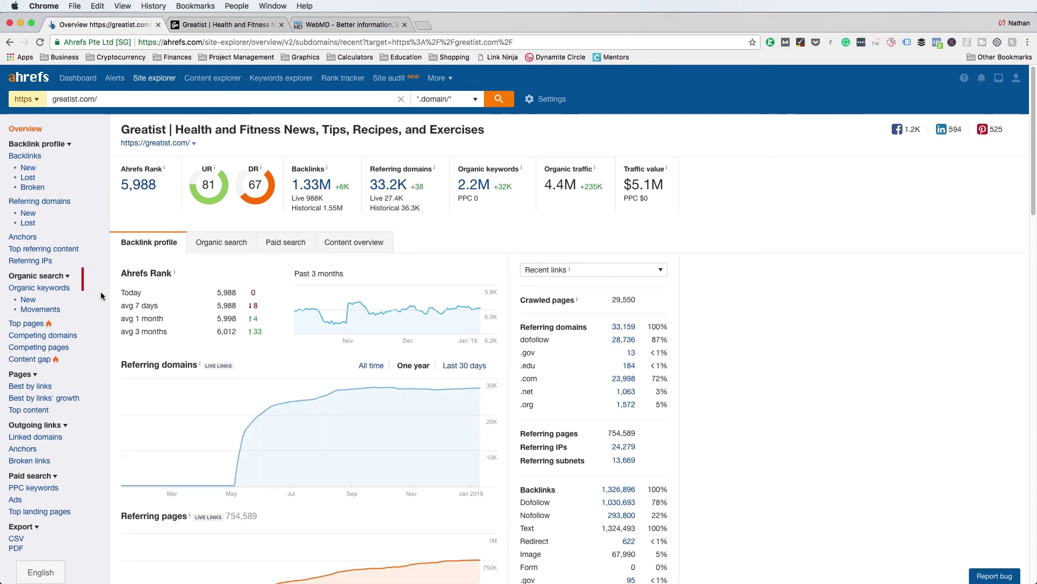
pyautogui.click(33, 290)
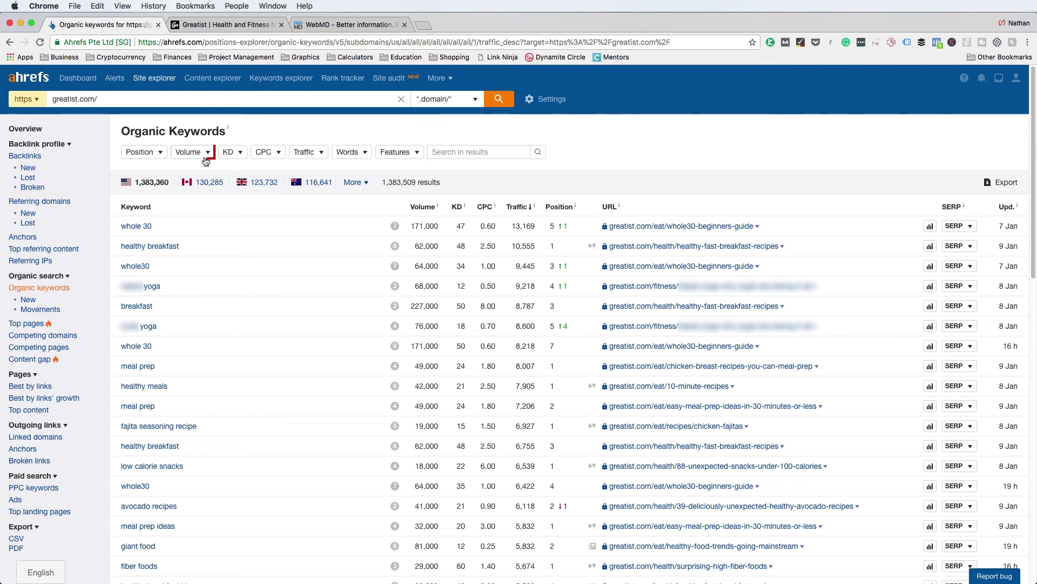
# Filter the organic keywords by search volume from 100 to 1000
pyautogui.click(204, 153)
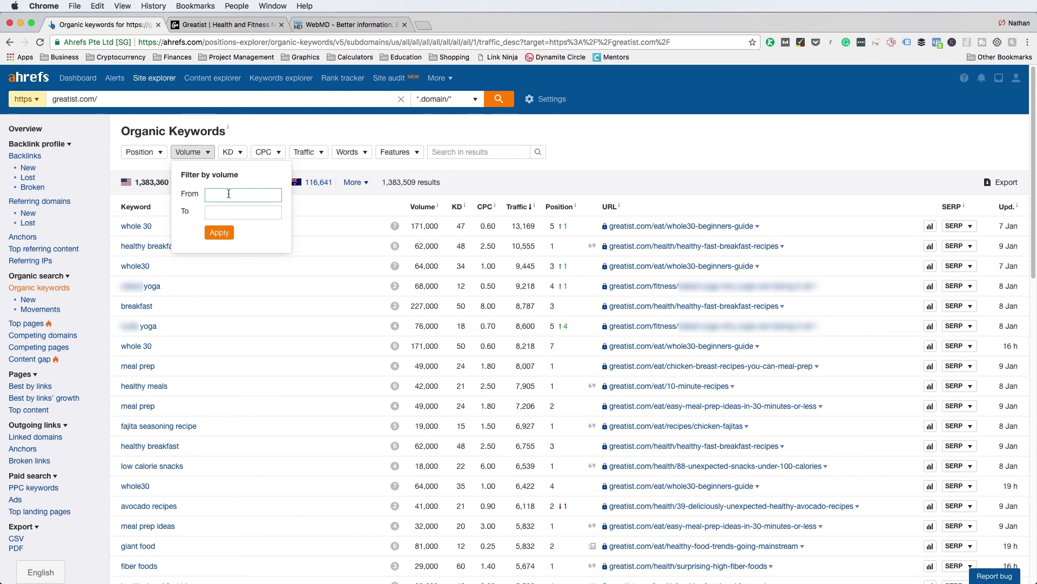
pyautogui.write('100')
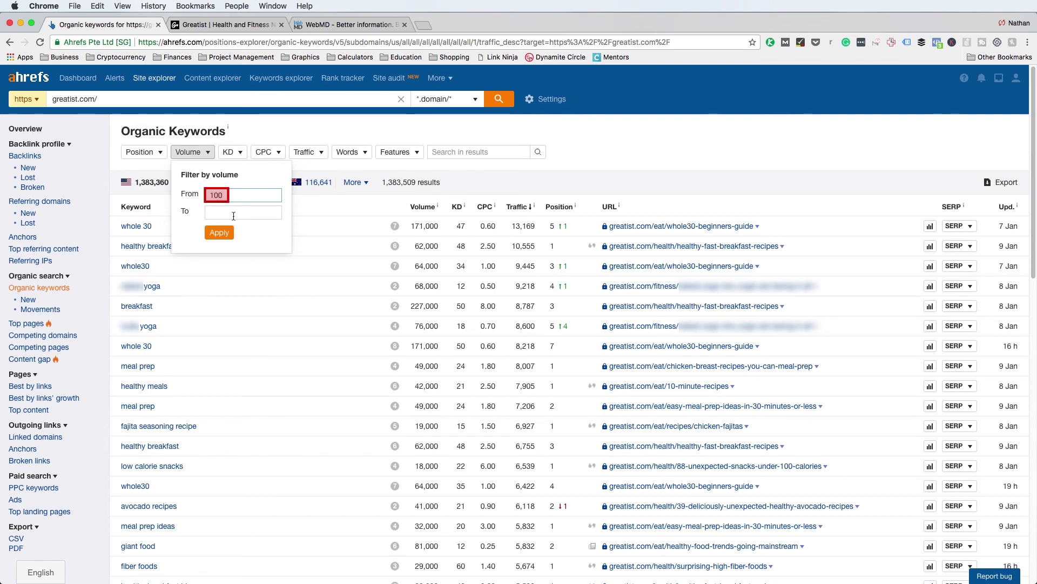
pyautogui.click(232, 214)
pyautogui.write('1000')
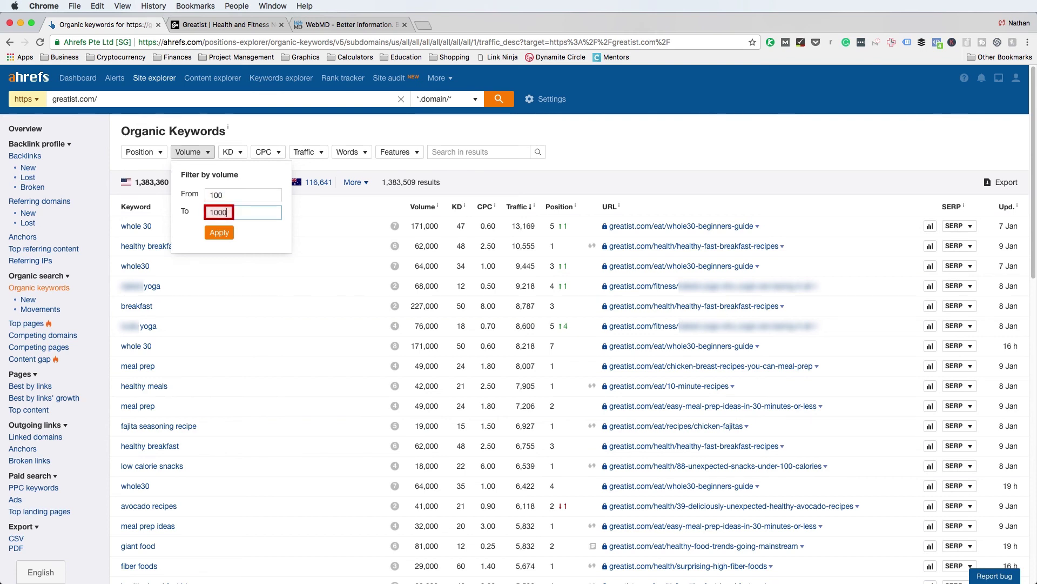
pyautogui.click(225, 232)
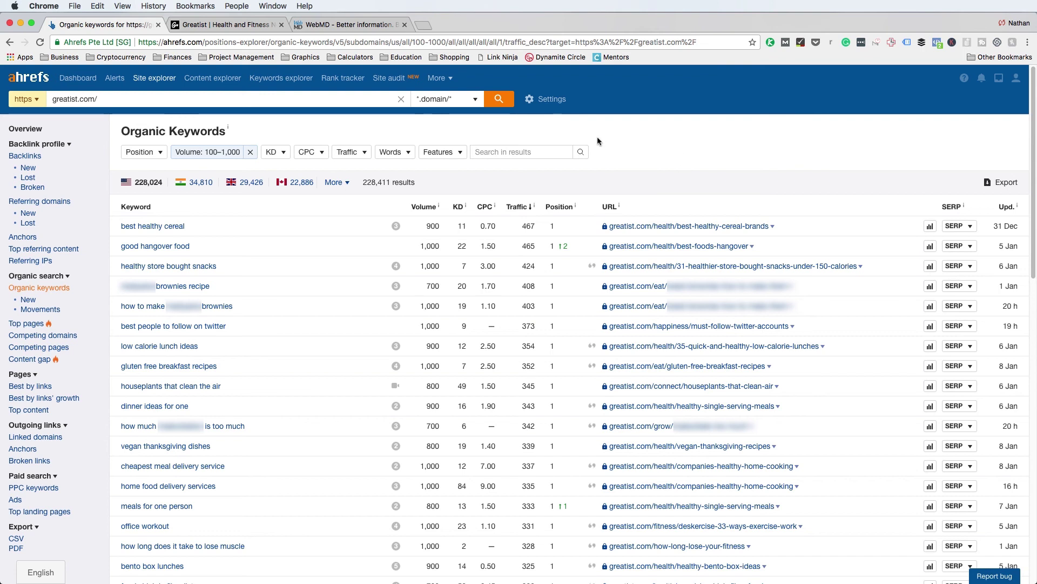
# Filter the organic keywords by word count, with a minimum of 4 words
pyautogui.click(394, 152)
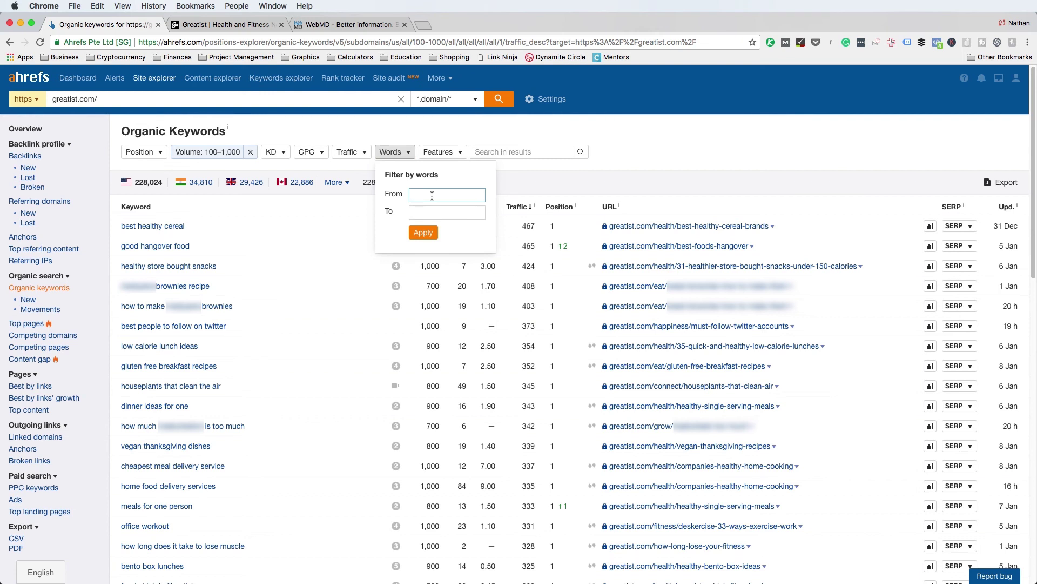
pyautogui.write('4')
pyautogui.click(424, 233)
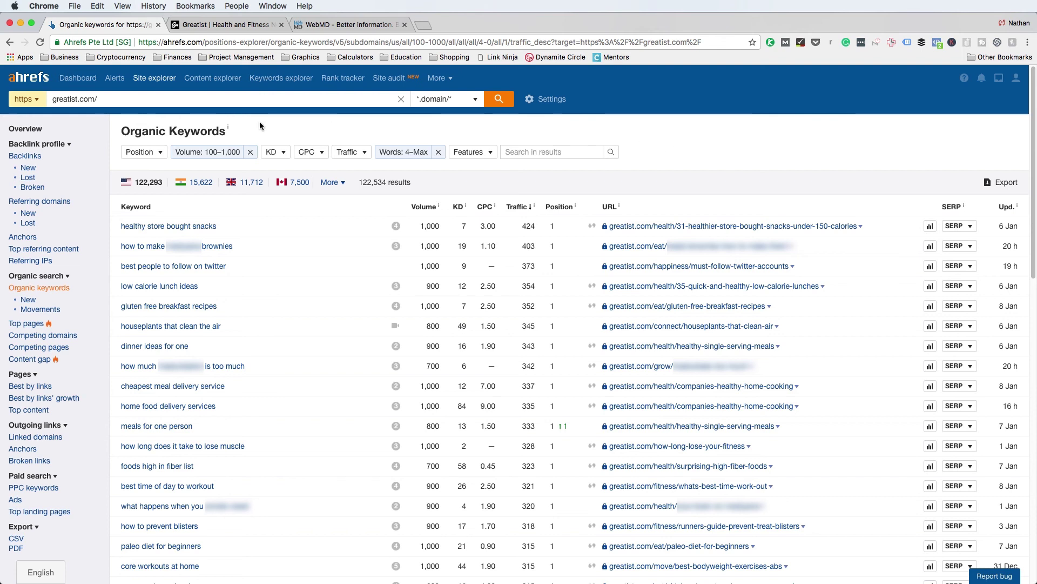
# Filter the organic keywords by ranking position from 11 to 20
pyautogui.click(160, 154)
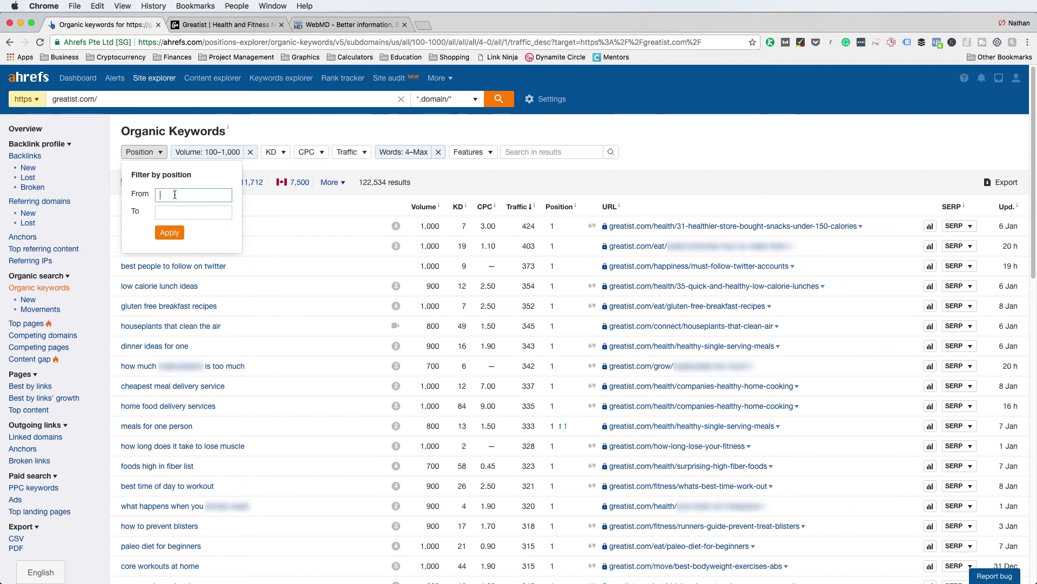
pyautogui.write('11')
pyautogui.click(182, 212)
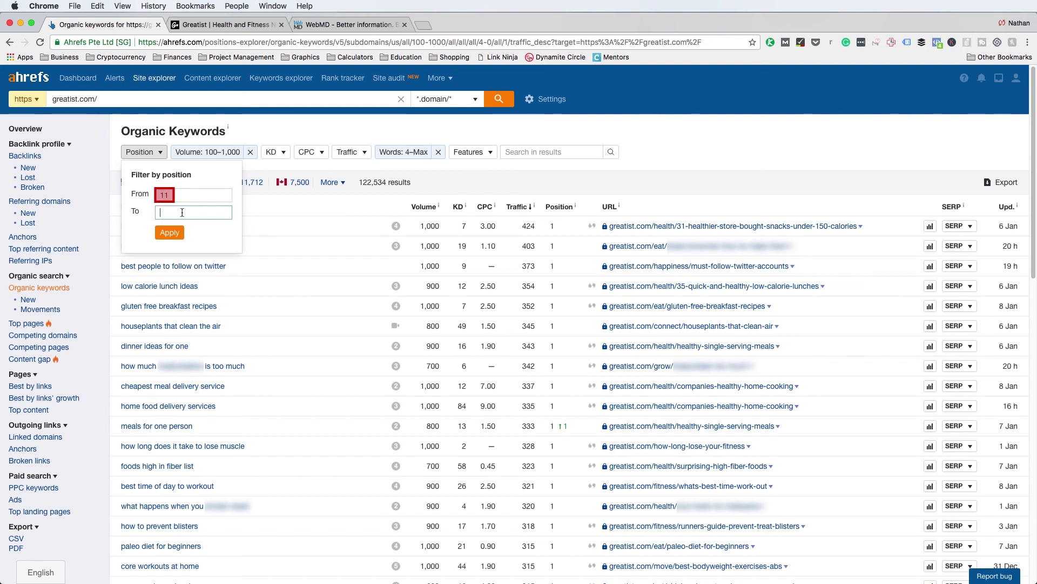
pyautogui.write('20')
pyautogui.click(169, 232)
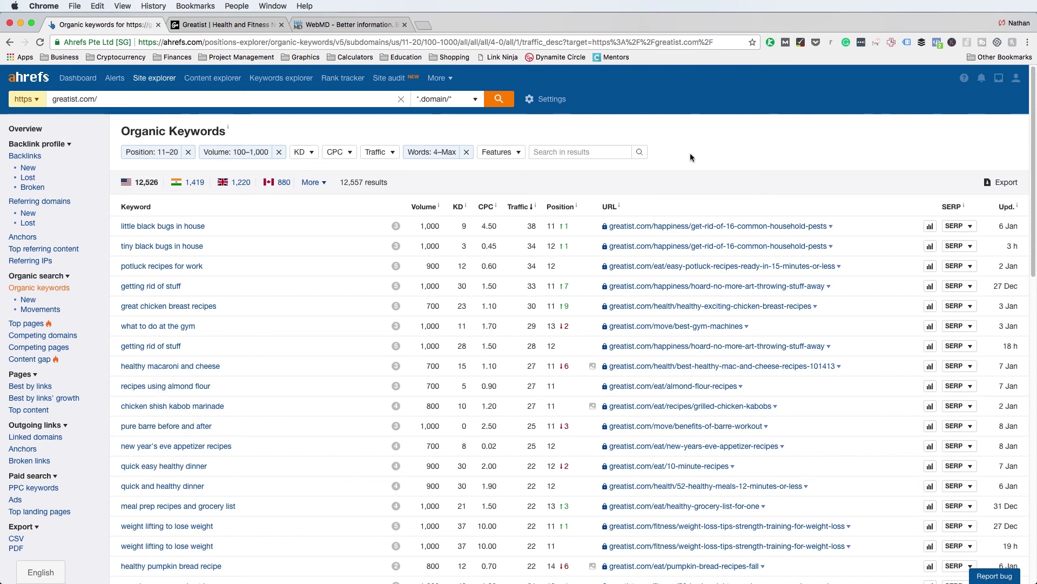
# Filter the organic keywords by keyword difficulty (KD) from 1 to 30
pyautogui.click(303, 152)
pyautogui.click(348, 195)
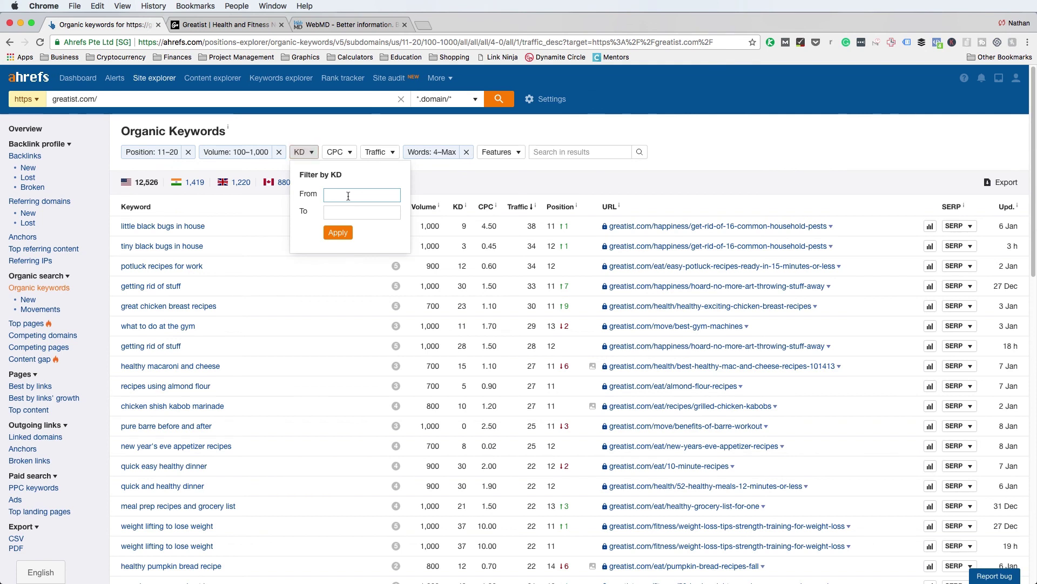
pyautogui.write('1')
pyautogui.press('Tab')
pyautogui.write('30')
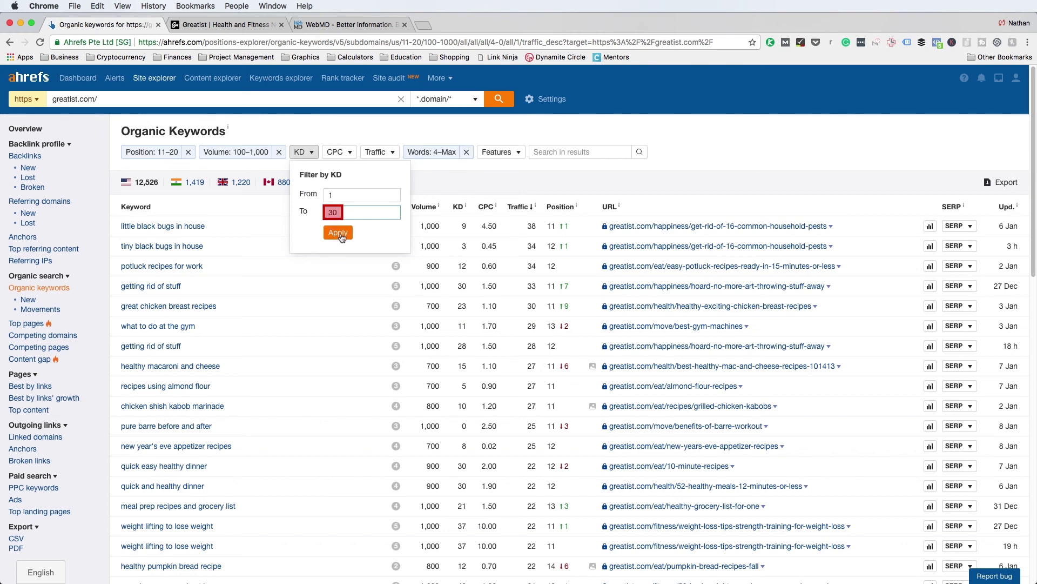
pyautogui.click(340, 232)
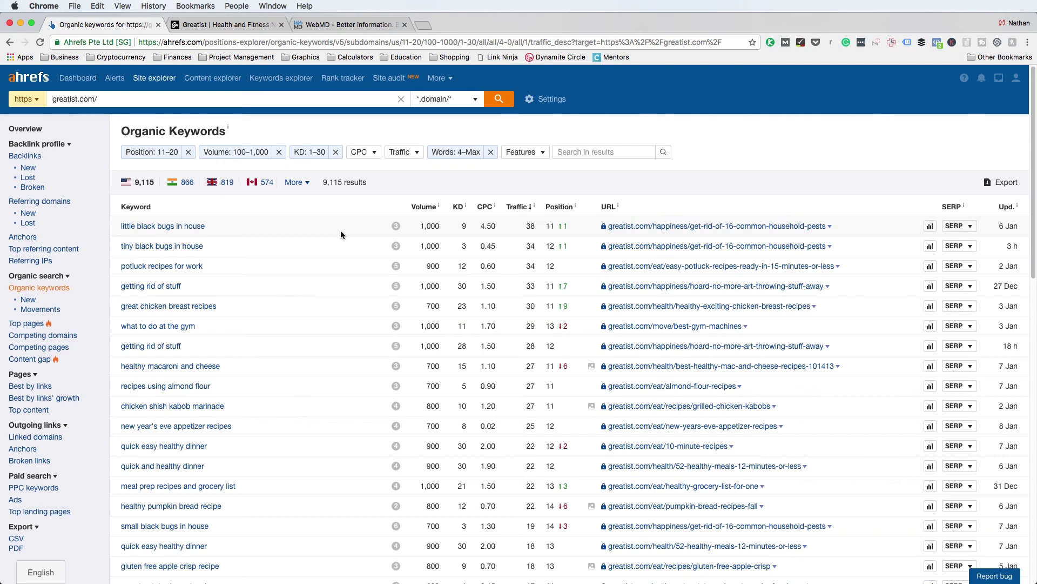
pyautogui.click(378, 155)
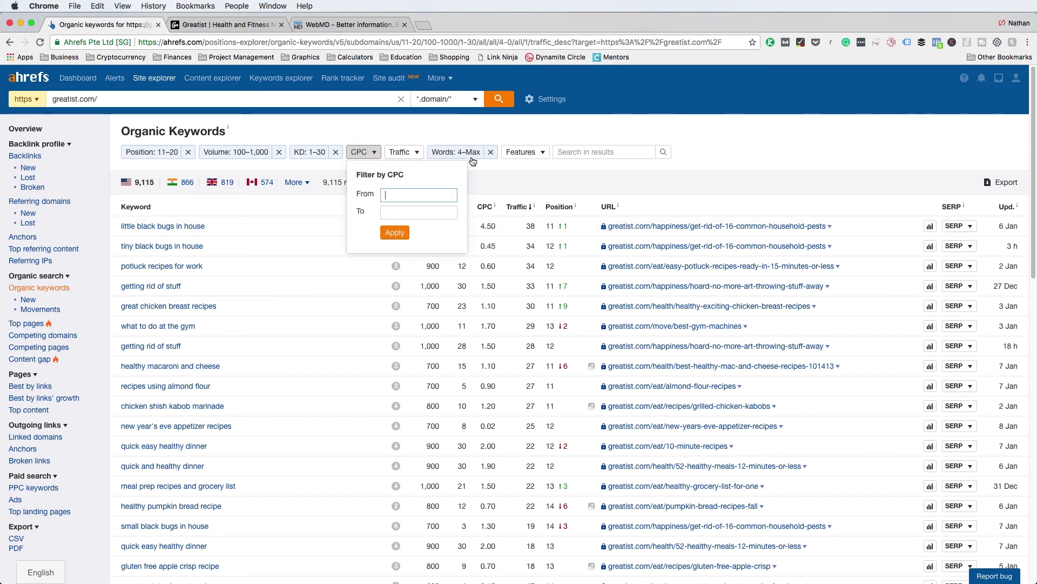
pyautogui.click(742, 153)
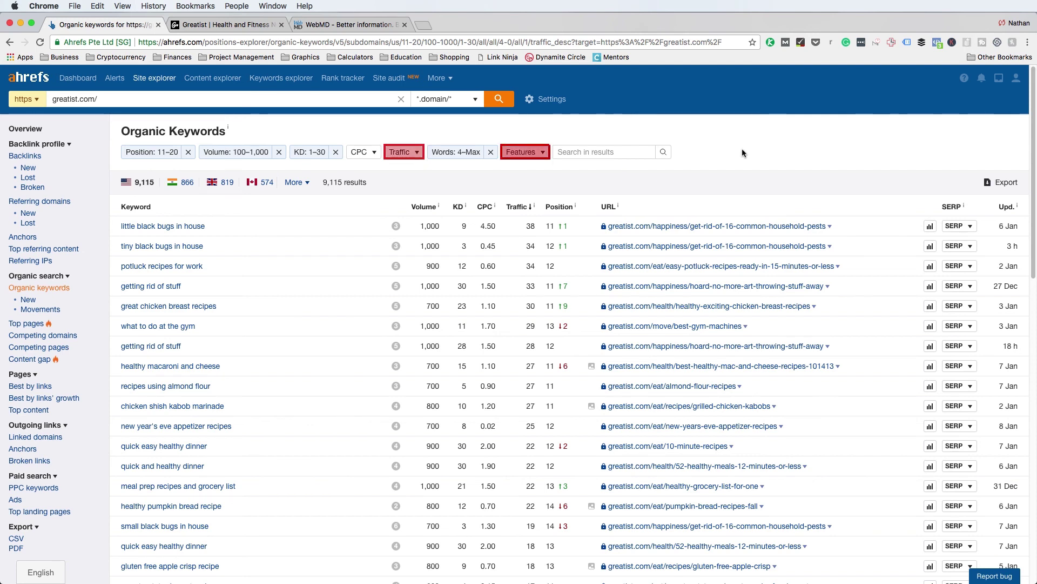
pyautogui.click(402, 152)
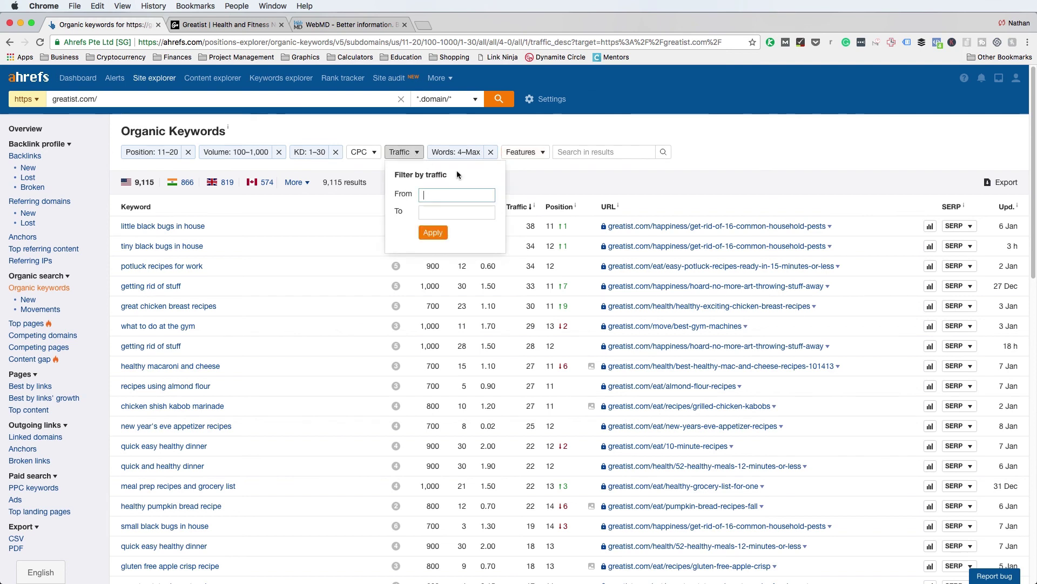
pyautogui.click(563, 177)
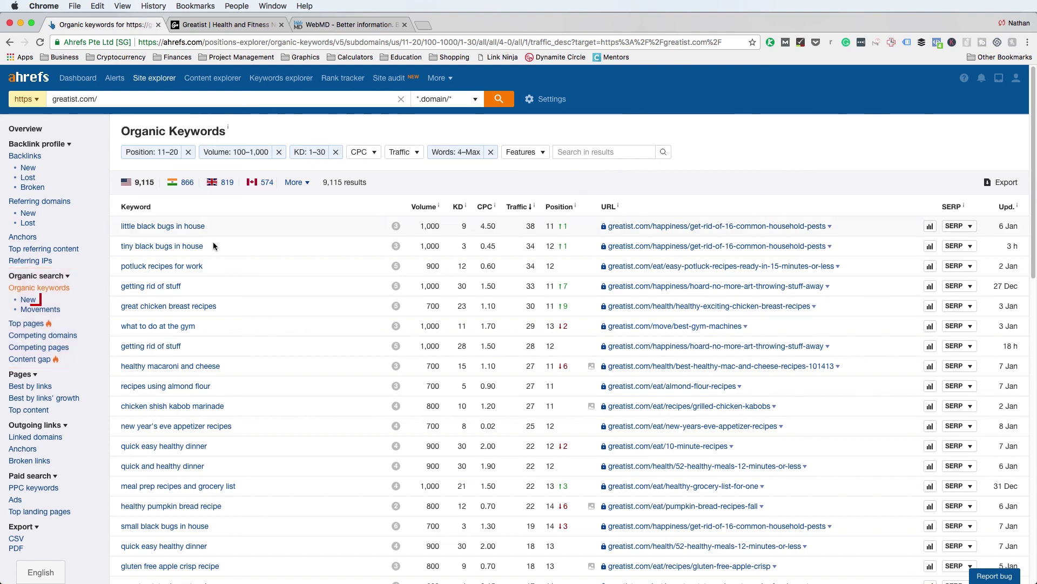
# Open the report of greatist.com's new organic keywords and look through the keyword list
pyautogui.click(30, 303)
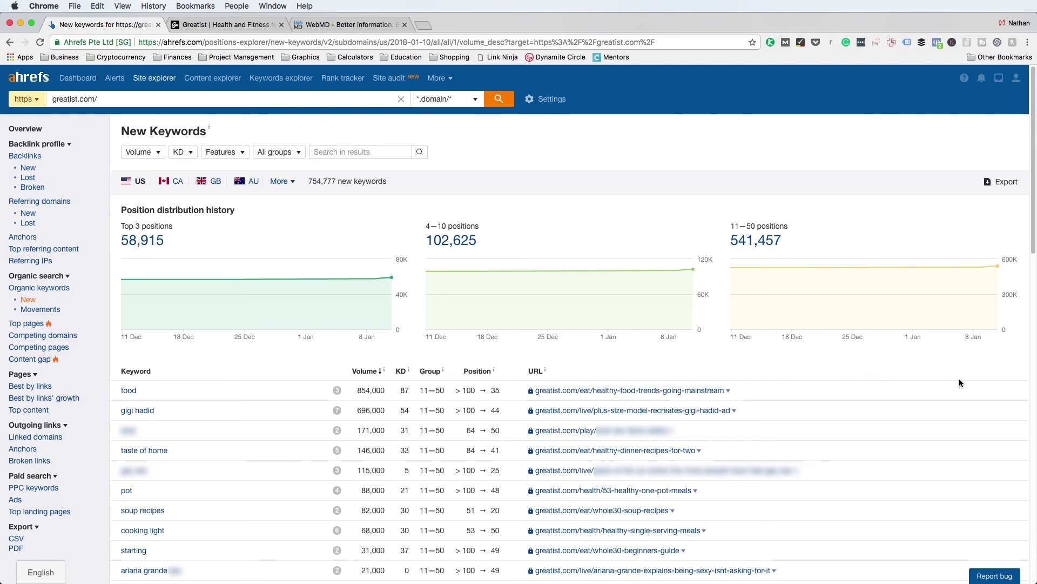
pyautogui.scroll(-10, 923, 401)
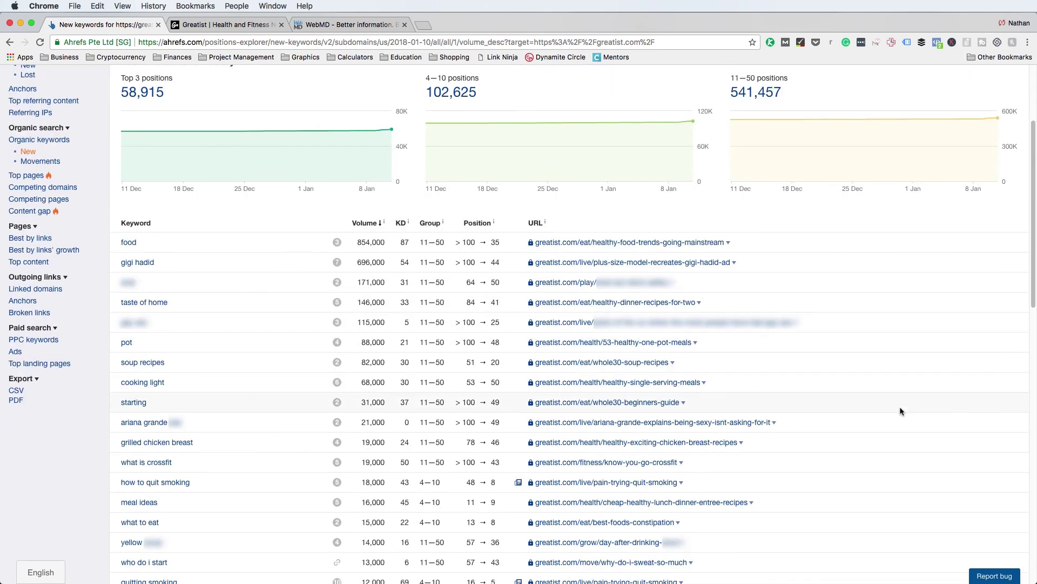
pyautogui.scroll(-7, 900, 410)
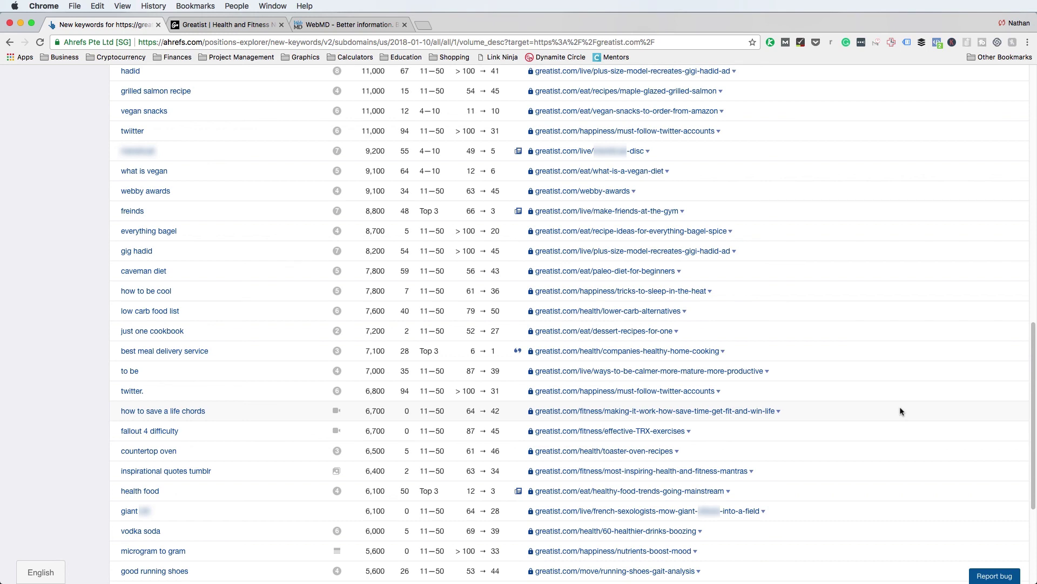
pyautogui.scroll(7, 901, 412)
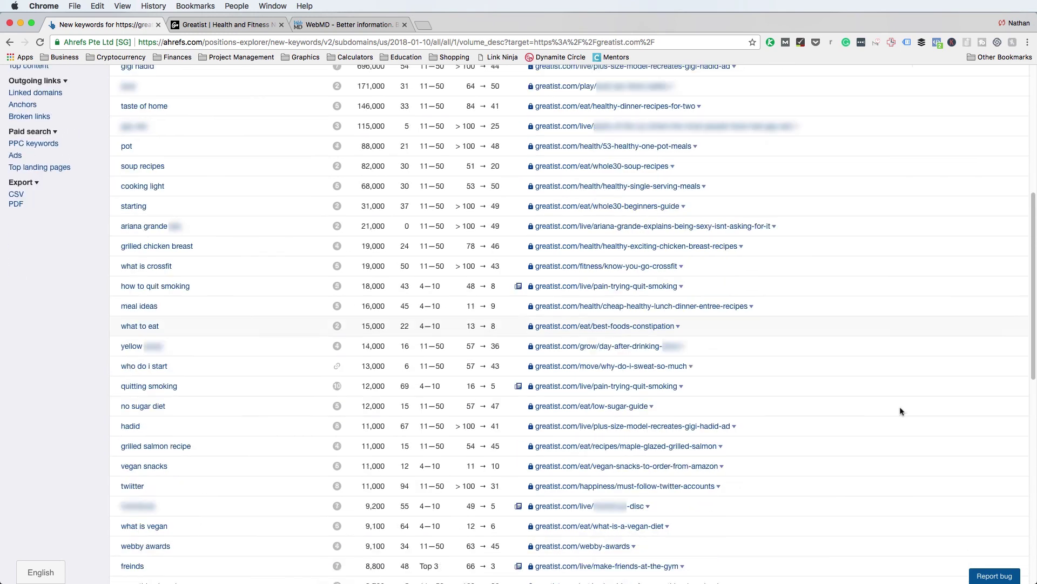
pyautogui.scroll(7, 901, 411)
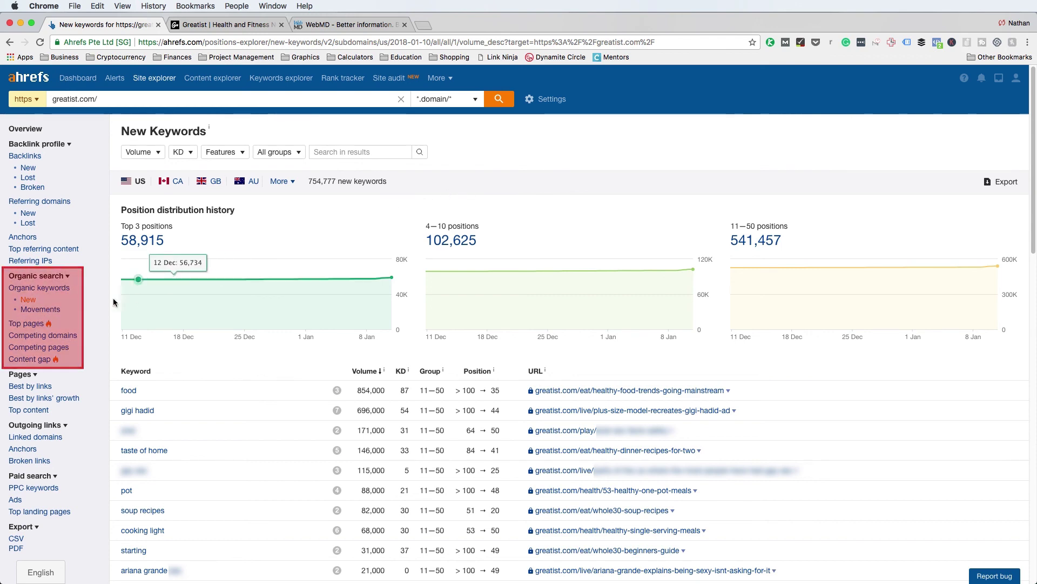
# Open the Top Pages report, view the healthy-fast-breakfast-recipes page in a separate tab, and return to the report
pyautogui.click(30, 323)
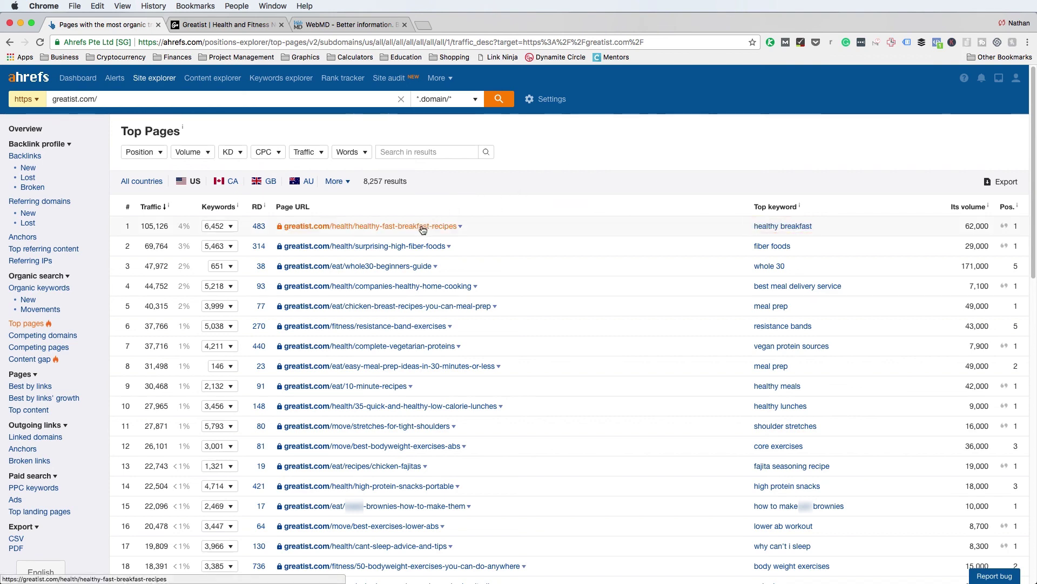
pyautogui.rightClick(452, 227)
pyautogui.click(454, 232)
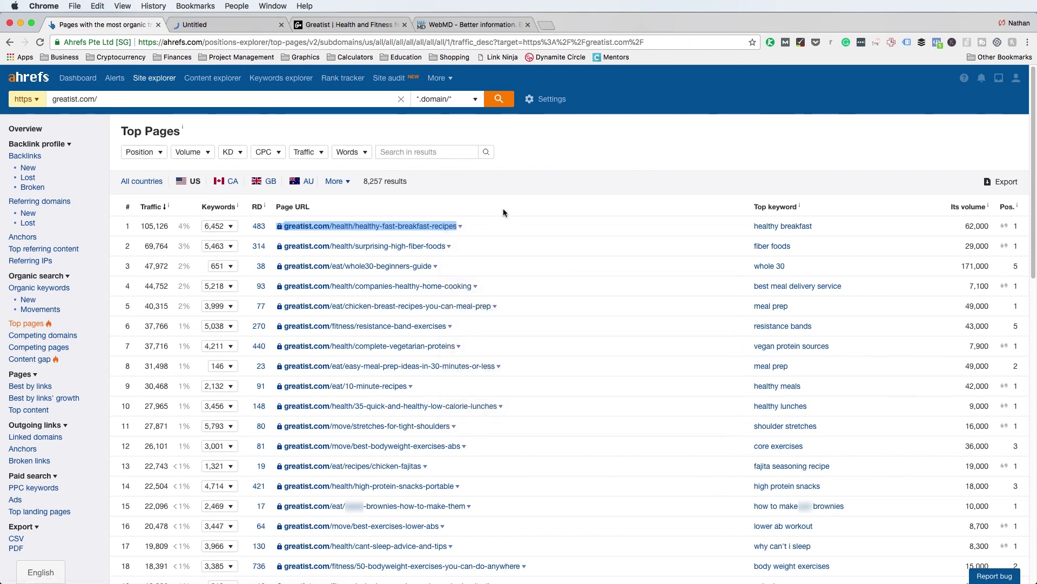
pyautogui.click(242, 29)
pyautogui.scroll(-10, 113, 327)
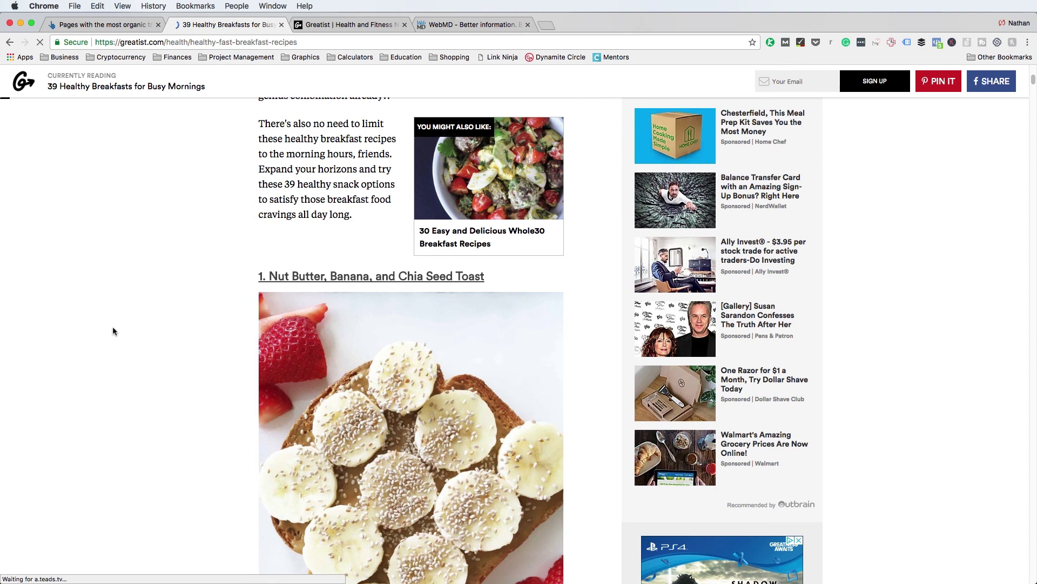
pyautogui.click(103, 25)
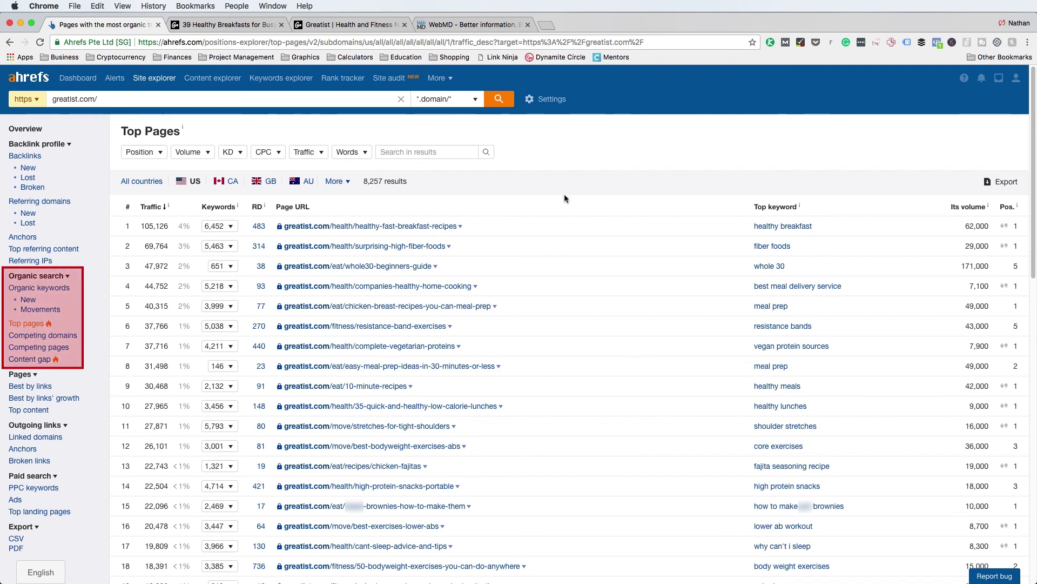
# Open the Competing Domains report for greatist.com
pyautogui.click(64, 337)
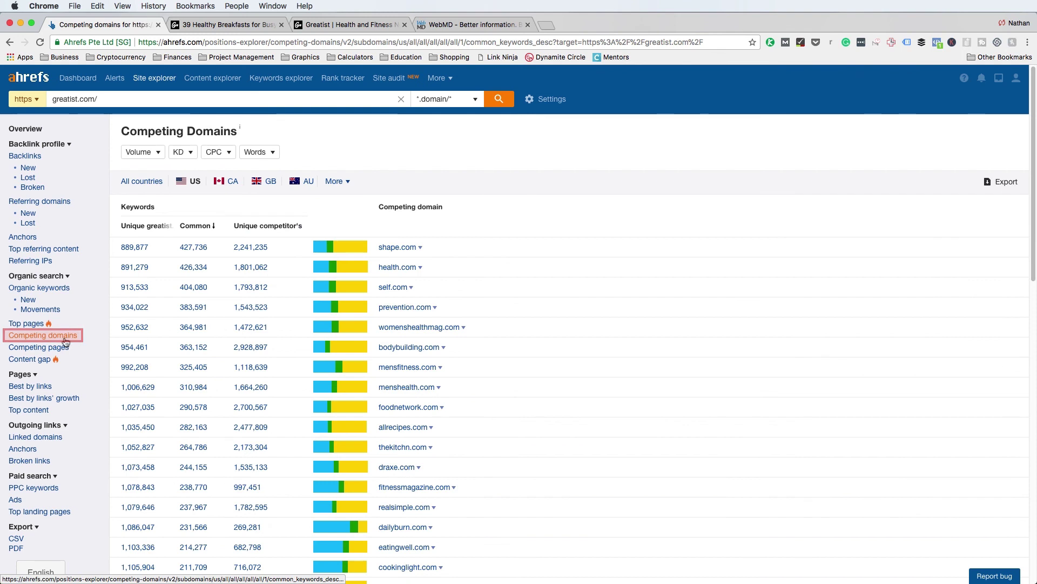
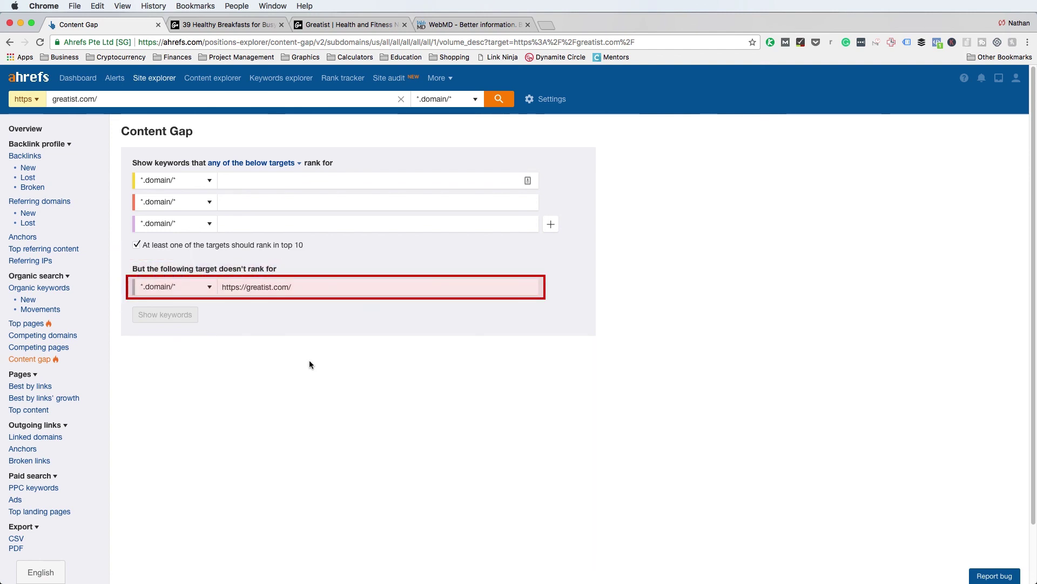
pyautogui.click(447, 178)
pyautogui.write('https://www.webmd.com/')
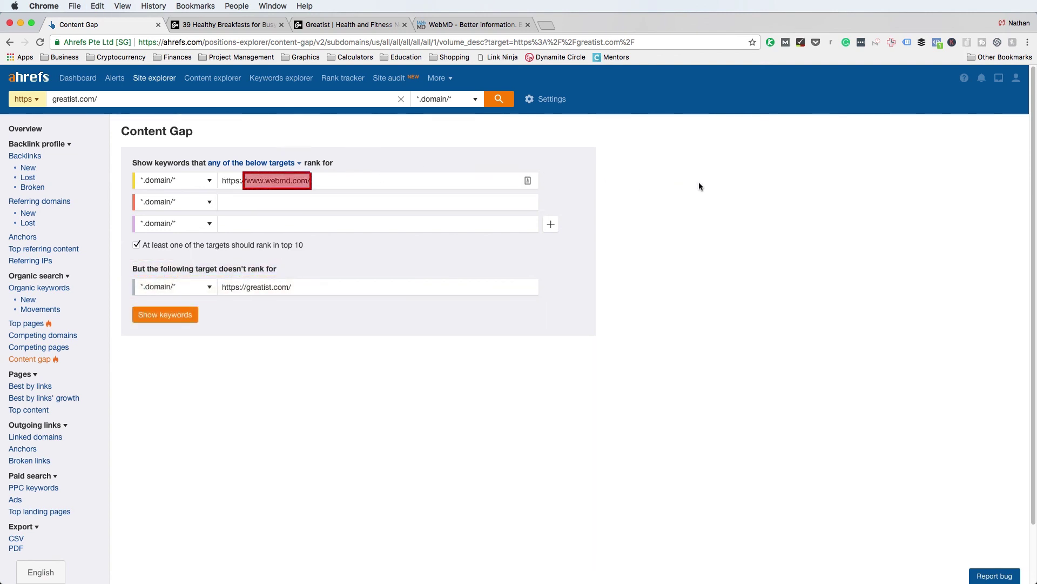
pyautogui.click(180, 321)
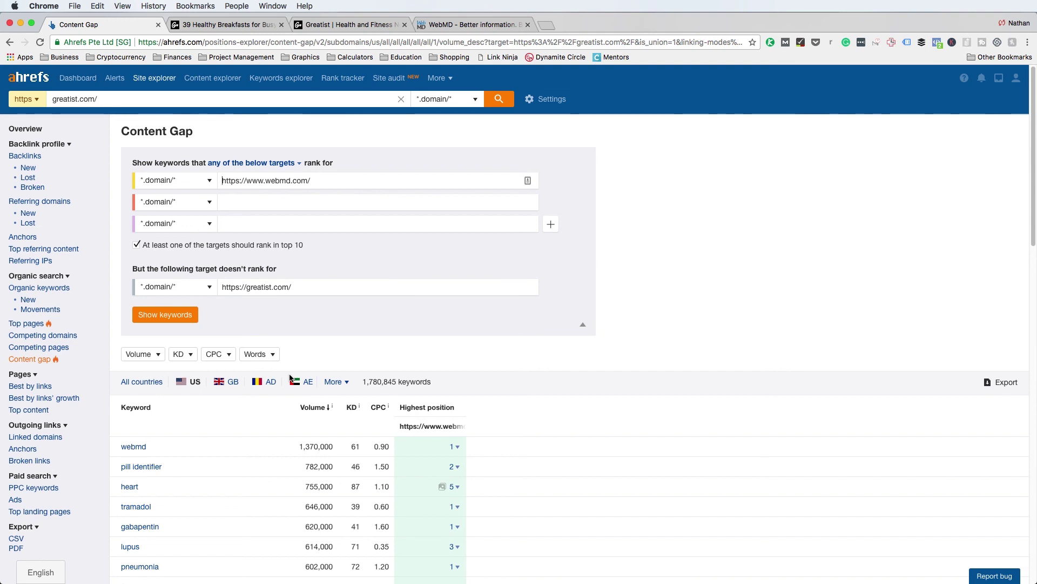
pyautogui.scroll(-4, 696, 378)
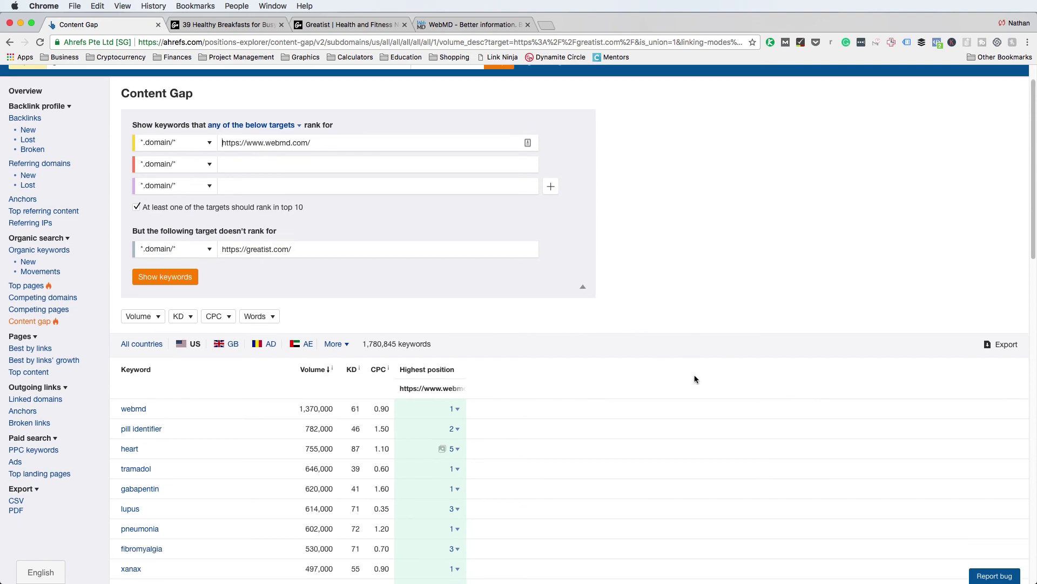
pyautogui.scroll(-10, 695, 378)
pyautogui.scroll(7, 696, 379)
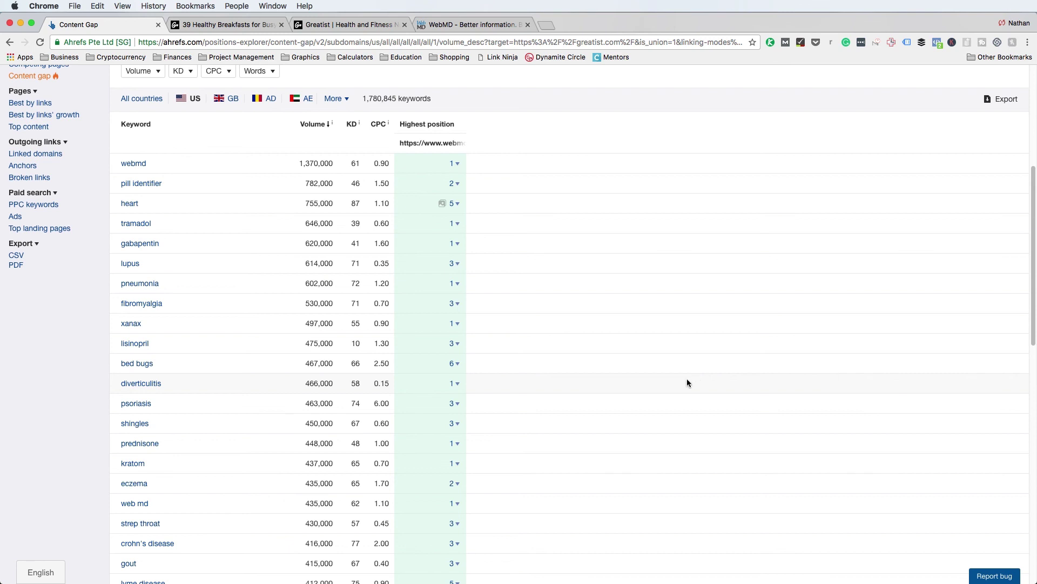
pyautogui.scroll(5, 654, 382)
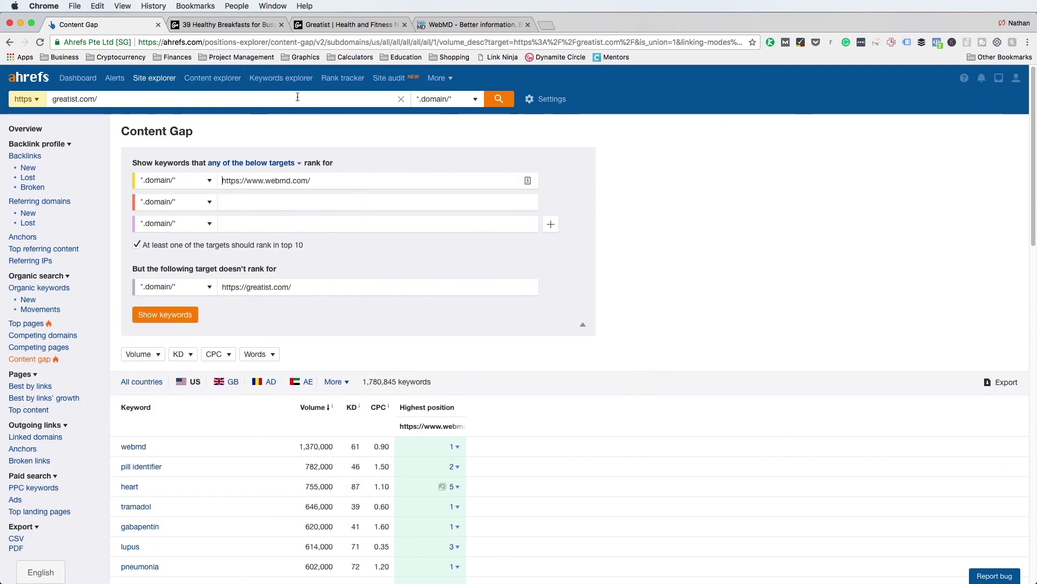
# Search Keywords Explorer for "fitness" with United States as the country
pyautogui.click(290, 80)
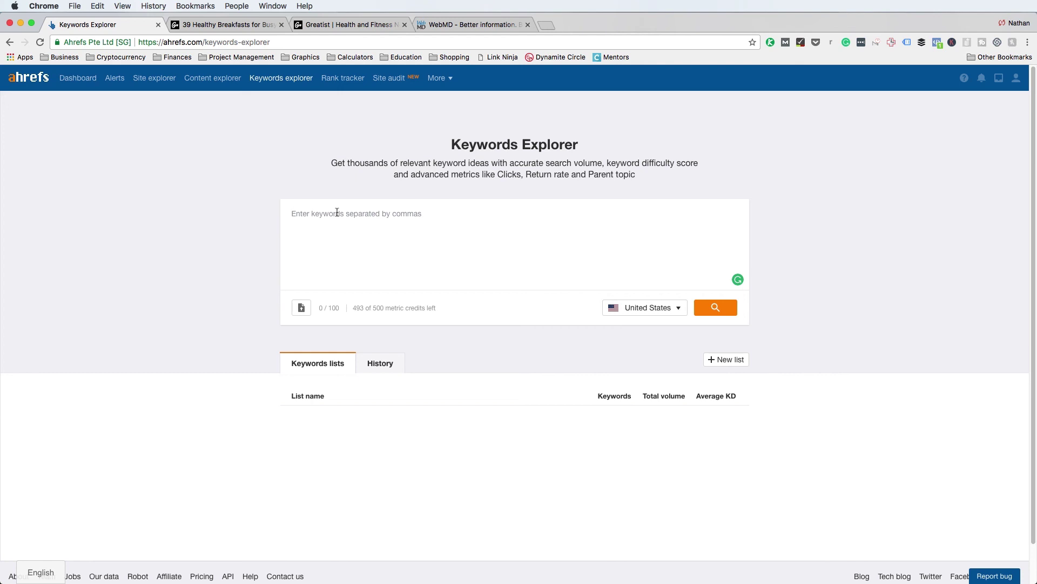
pyautogui.write('fitness')
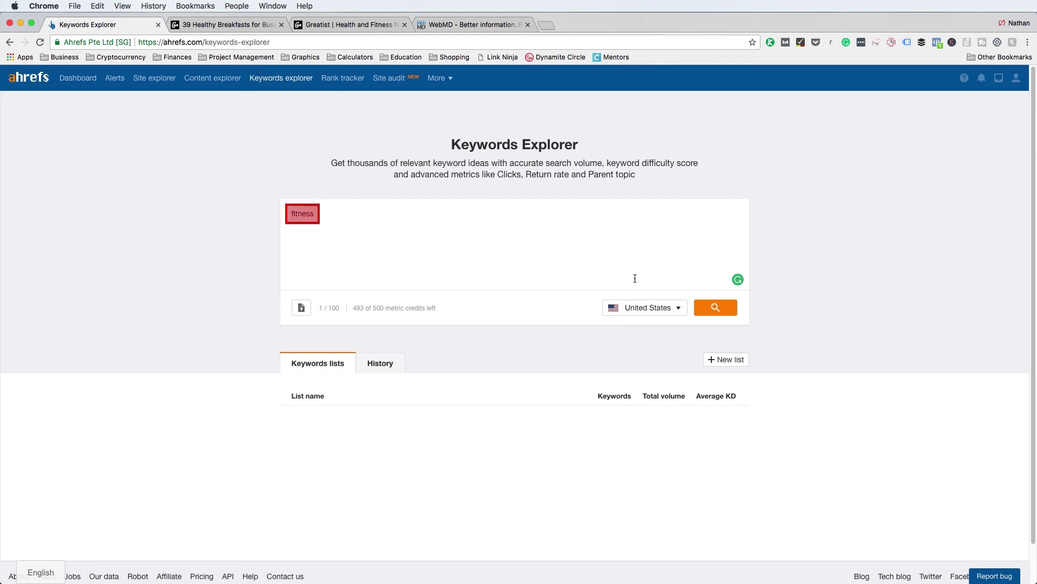
pyautogui.click(717, 308)
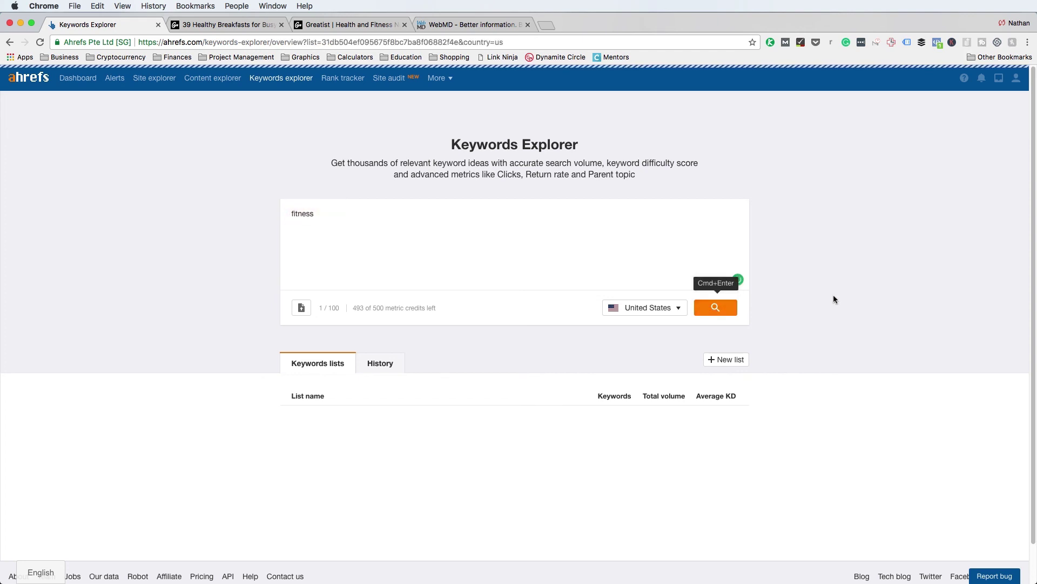